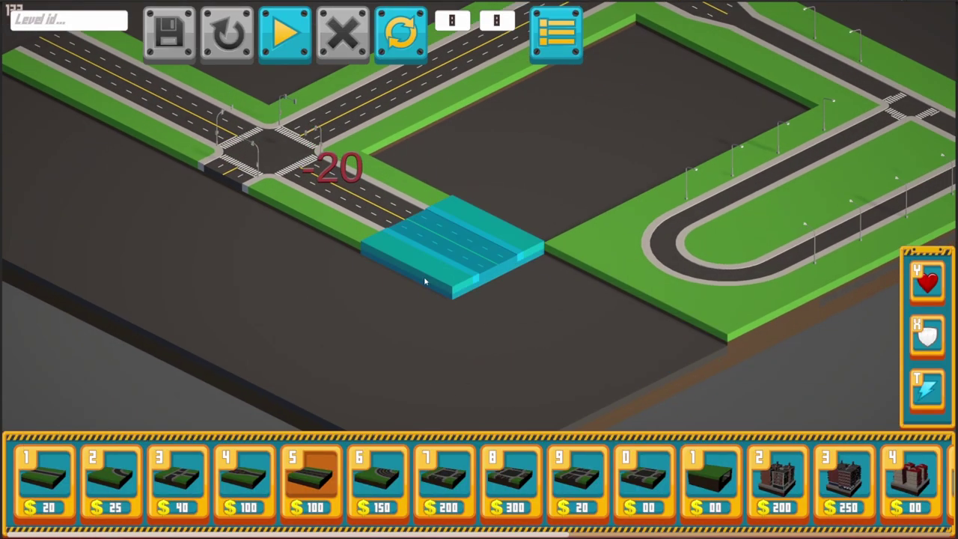
- Place extra curved and straight road tiles on the Grid:Locked city map
key("6")
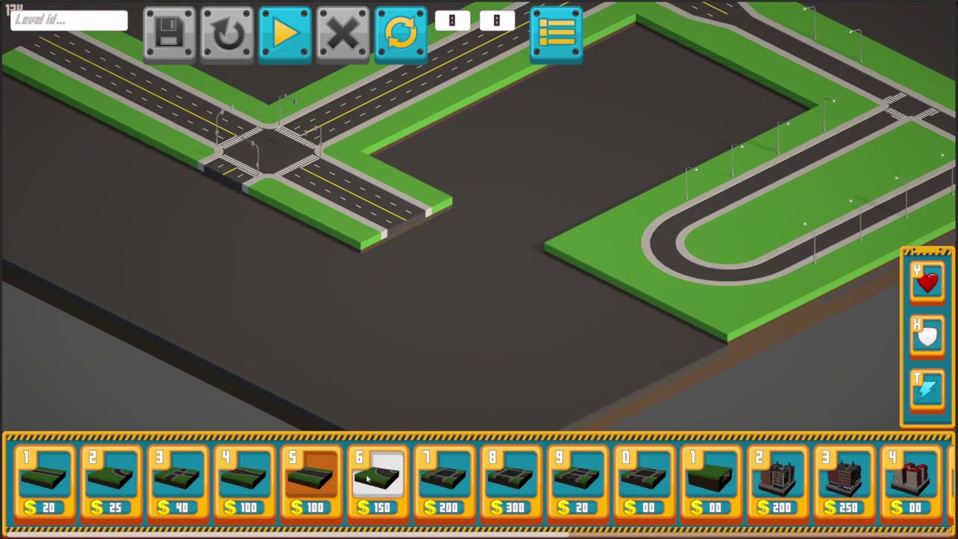
left_click(447, 263)
key("5")
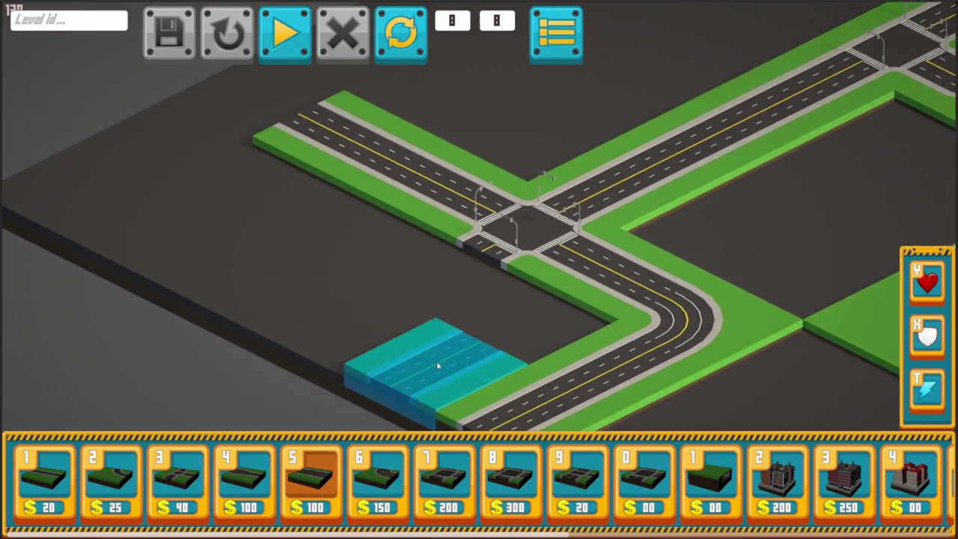
left_click(366, 482)
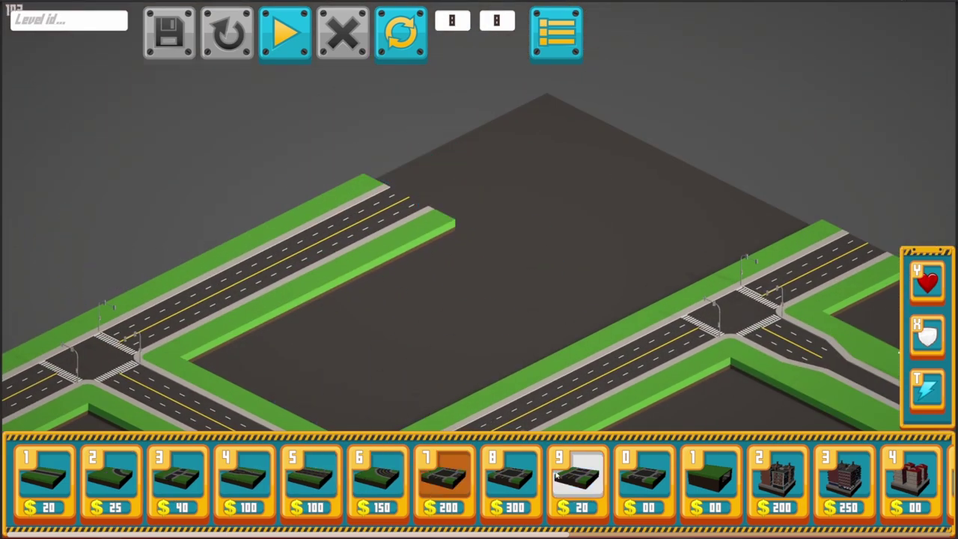
left_click(578, 479)
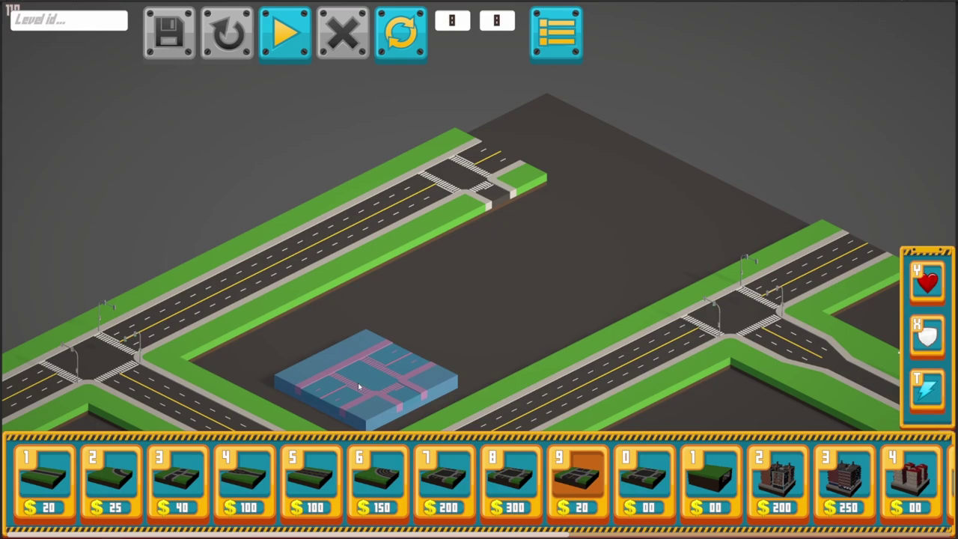
key("1")
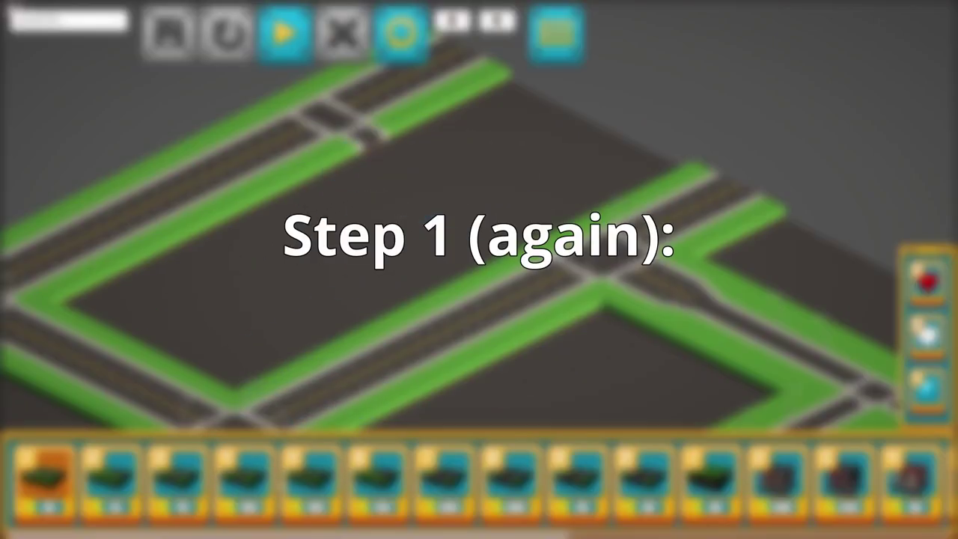
key("3")
key("2")
left_click(375, 195)
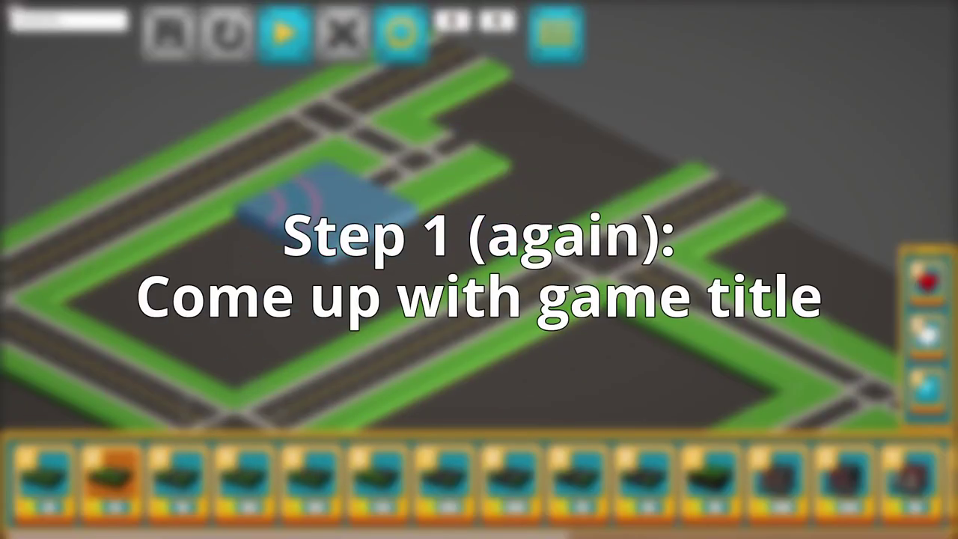
key("1")
key("7")
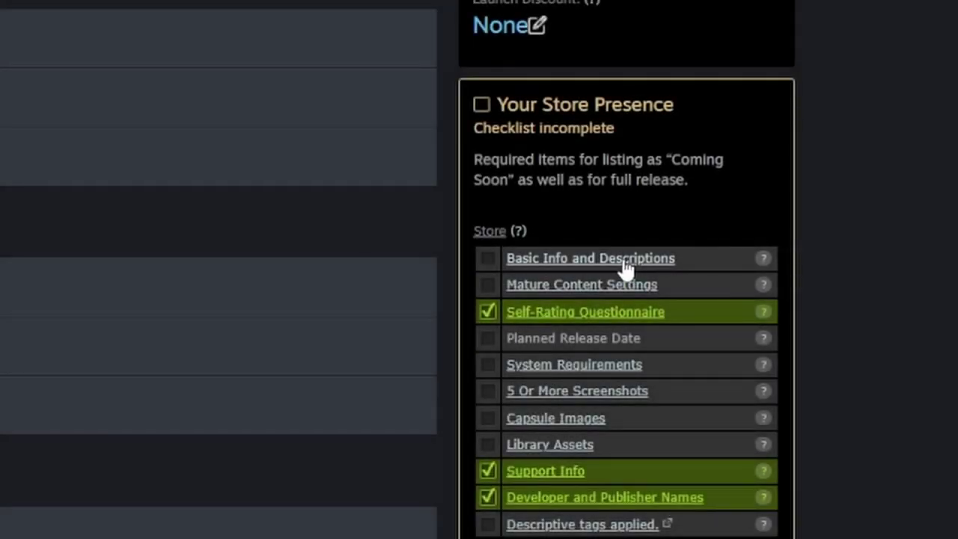
- Open Basic Info and Descriptions and scroll down to Minimum System Requirements
left_click(624, 262)
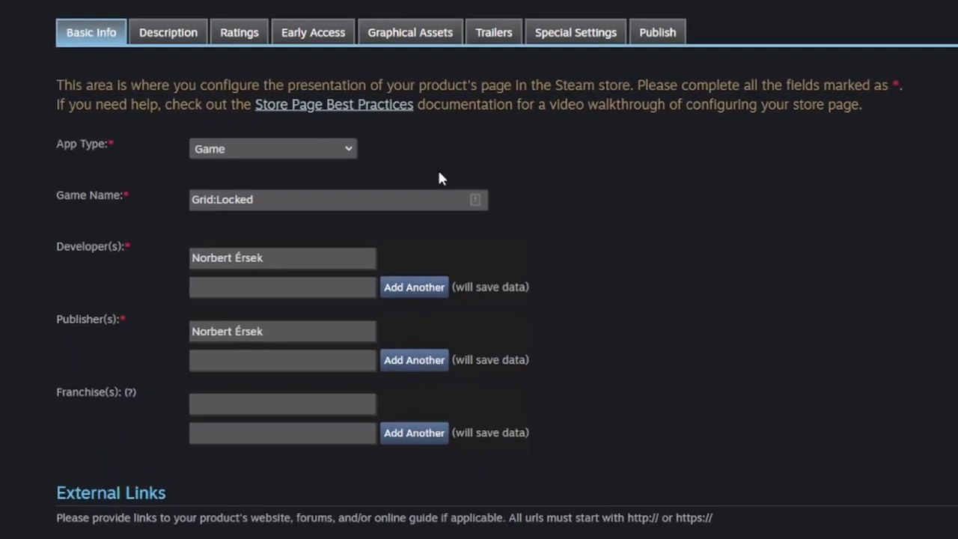
scroll(397, 202, "down", 1)
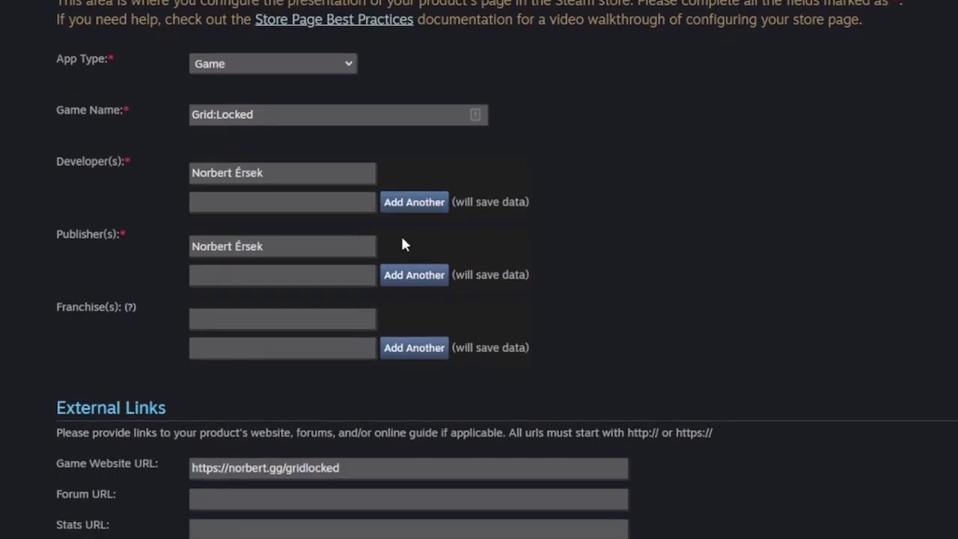
scroll(546, 240, "down", 3)
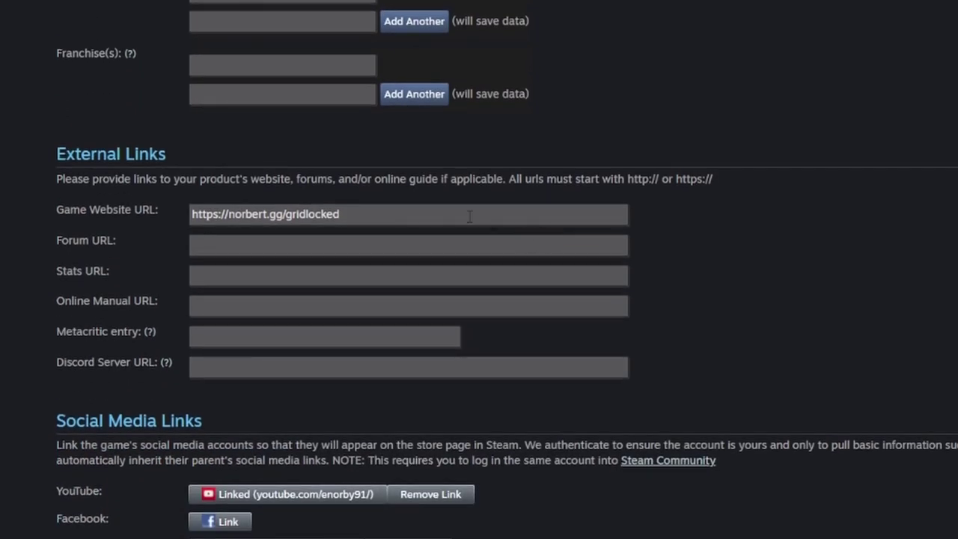
scroll(468, 216, "down", 1)
scroll(466, 282, "down", 2)
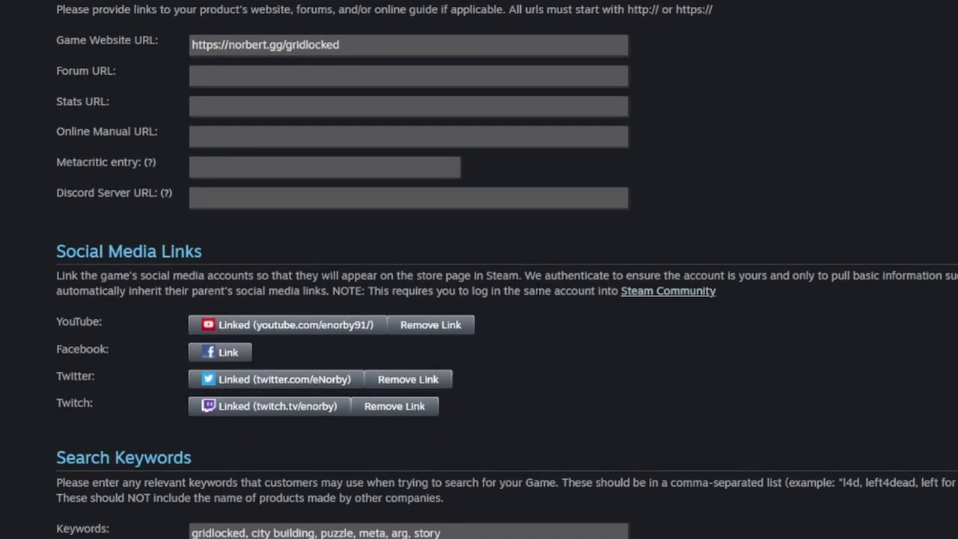
scroll(512, 329, "down", 2)
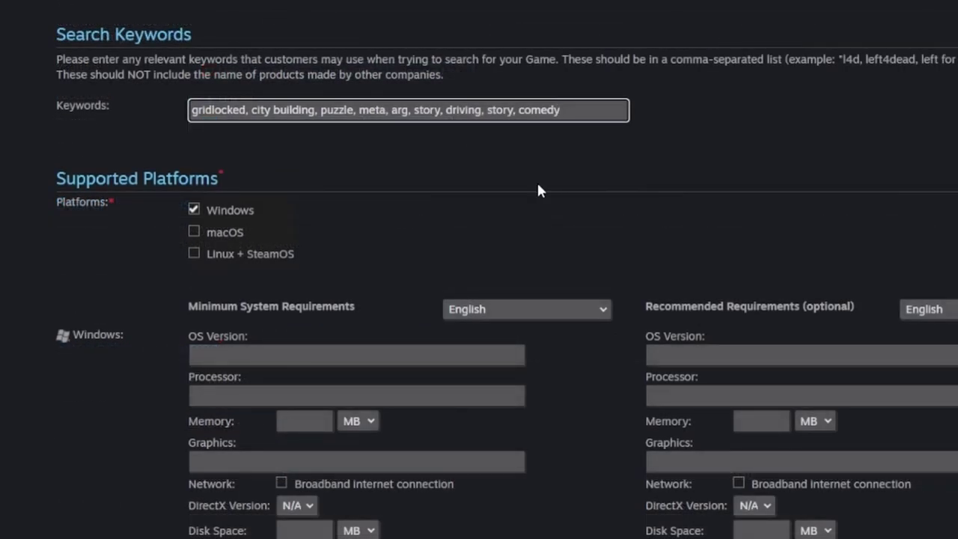
scroll(550, 175, "down", 2)
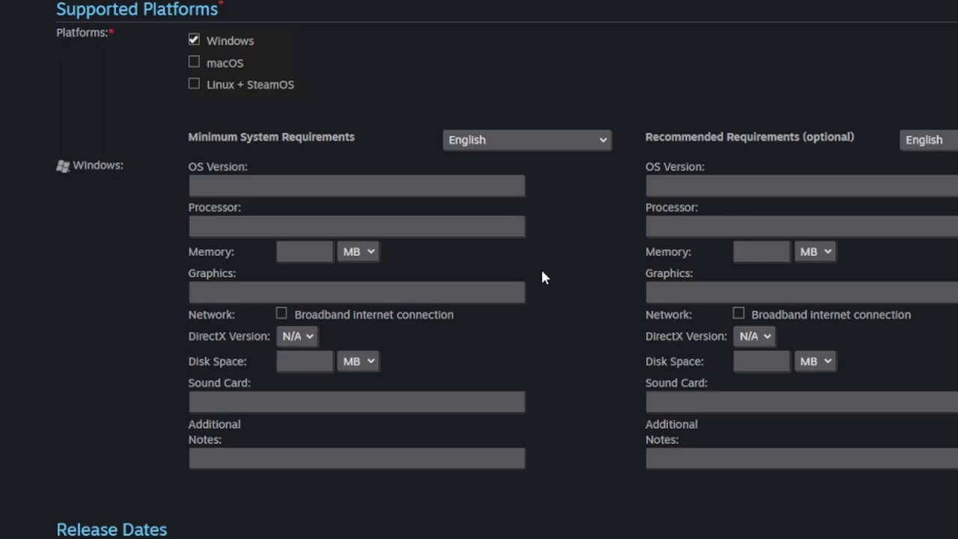
- Enter Windows 7 as the minimum OS version
left_click(509, 187)
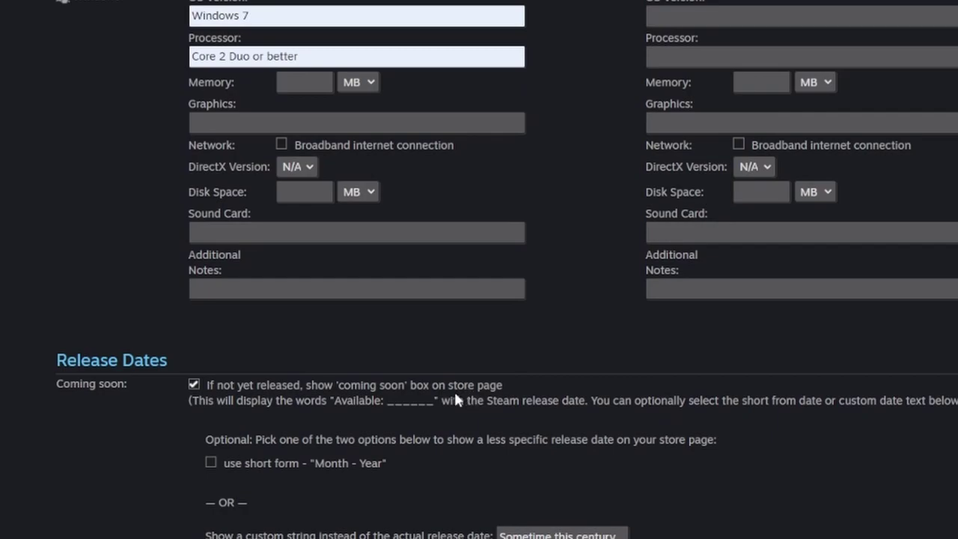
scroll(451, 395, "down", 1)
scroll(413, 410, "down", 1)
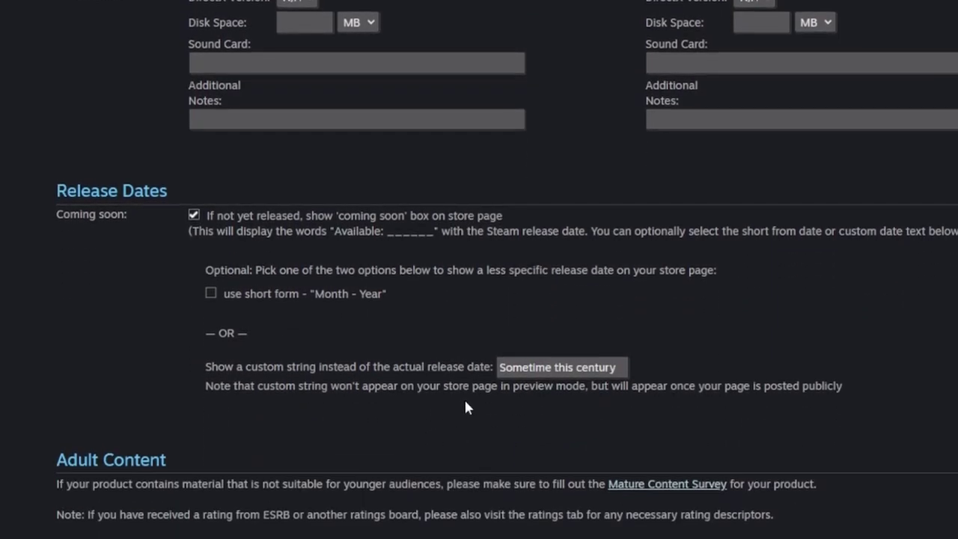
scroll(464, 400, "down", 2)
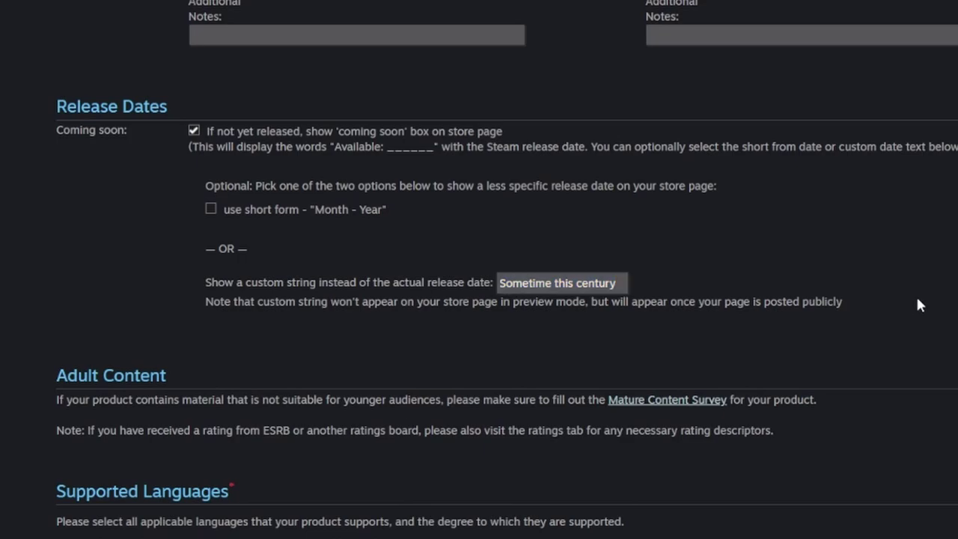
scroll(866, 306, "down", 4)
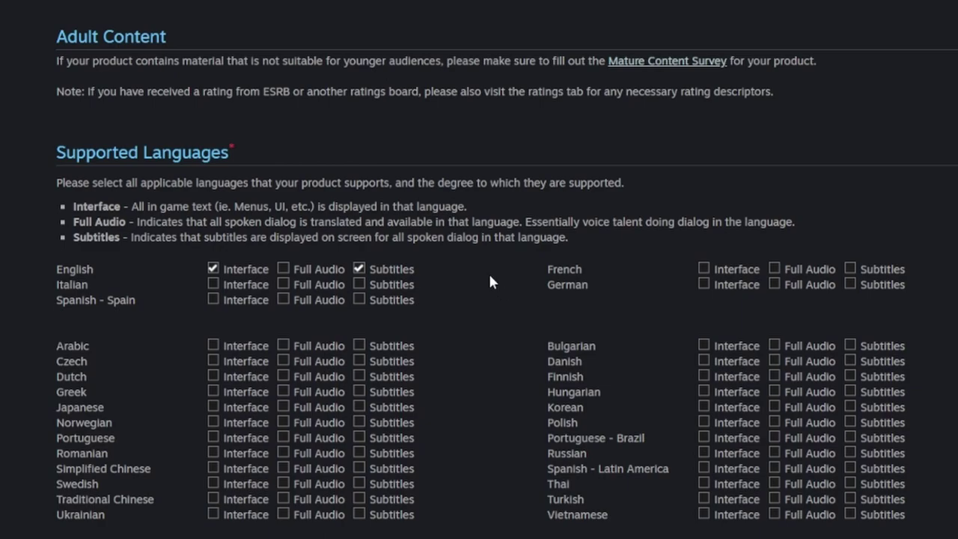
scroll(490, 282, "down", 1)
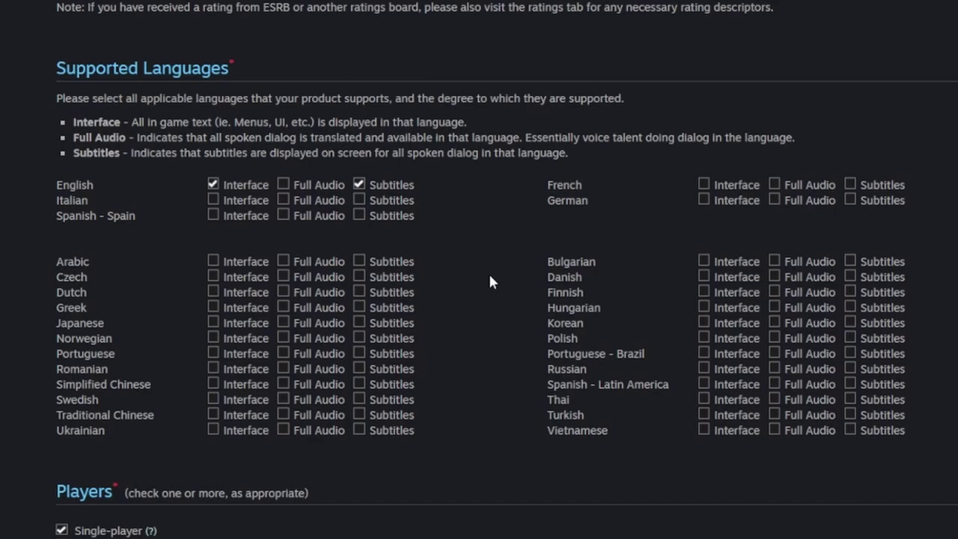
scroll(490, 281, "down", 4)
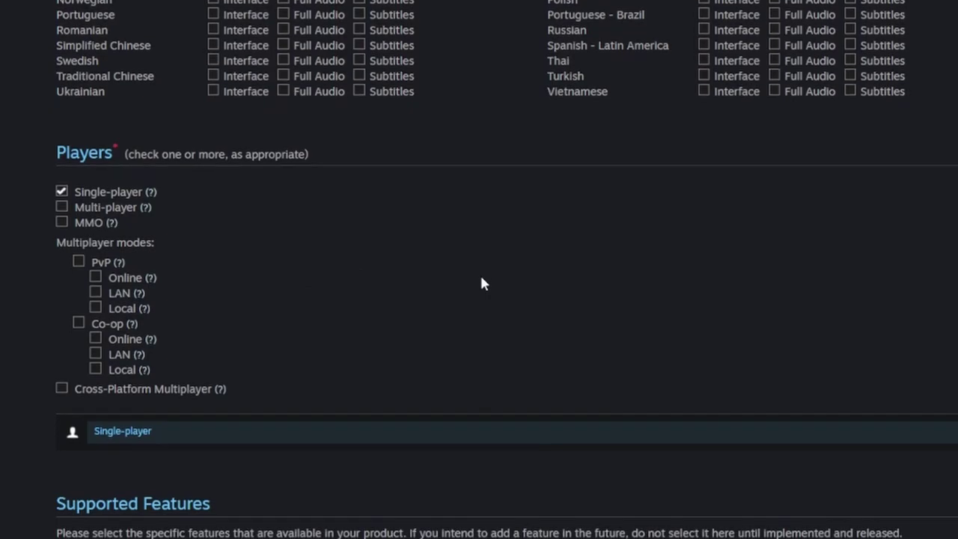
scroll(481, 282, "down", 3)
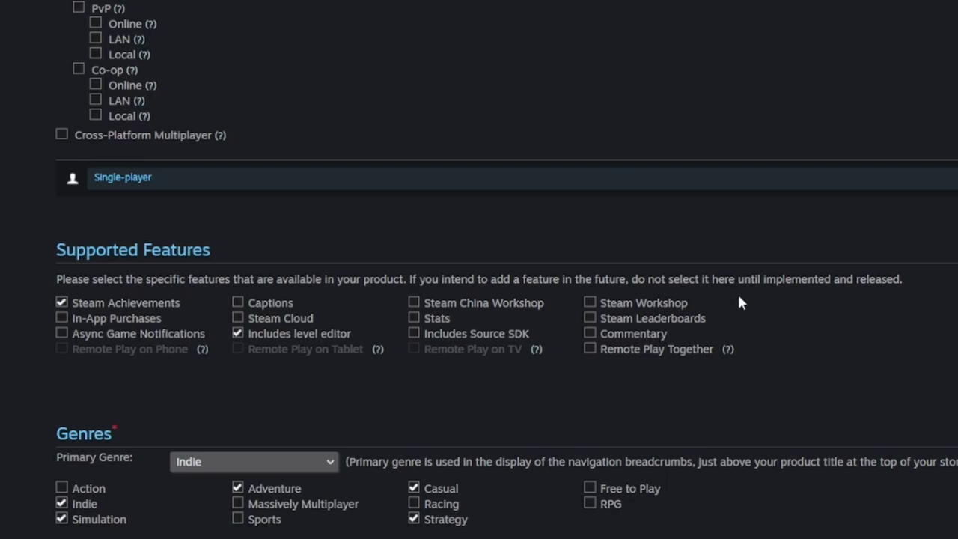
scroll(739, 303, "down", 2)
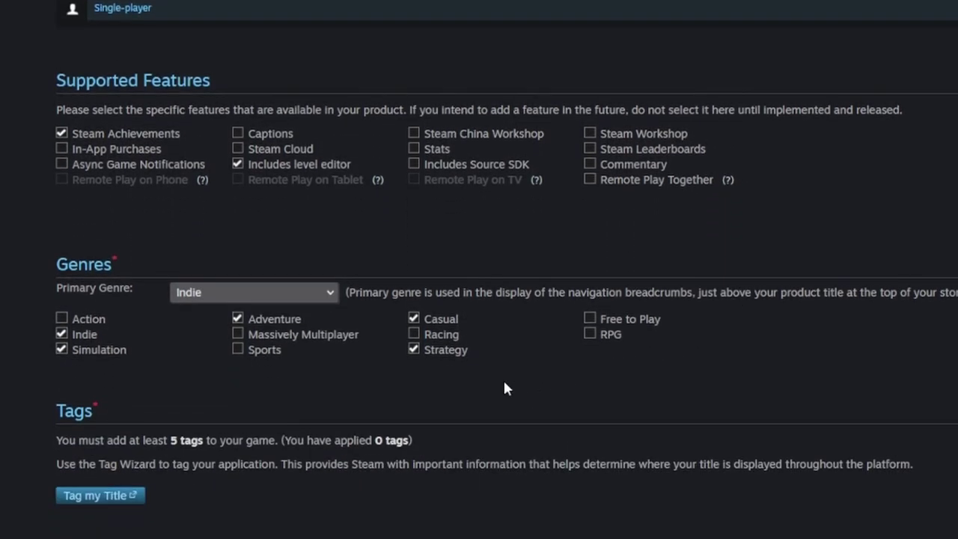
- Review the Primary Genre dropdown choices and leave it set to Indie
left_click(329, 294)
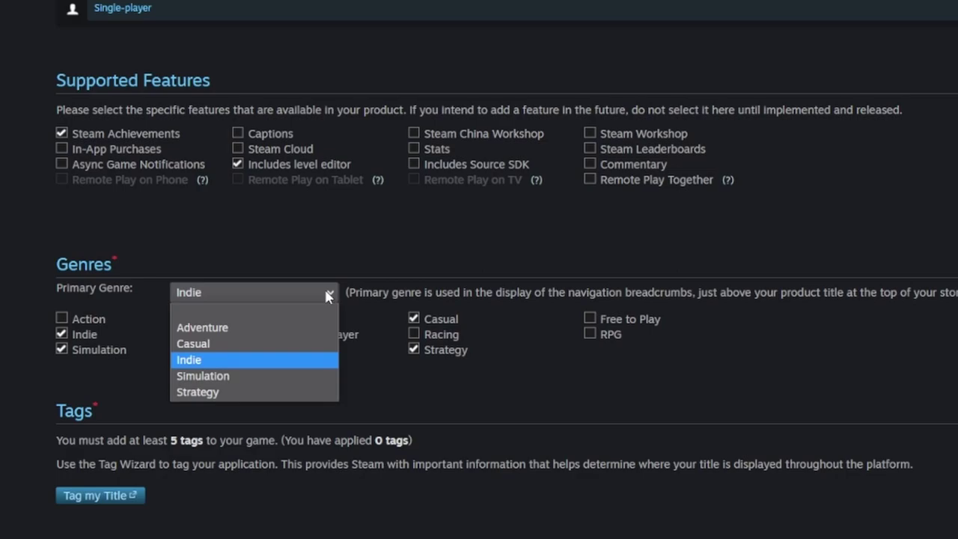
left_click(326, 294)
scroll(325, 298, "down", 1)
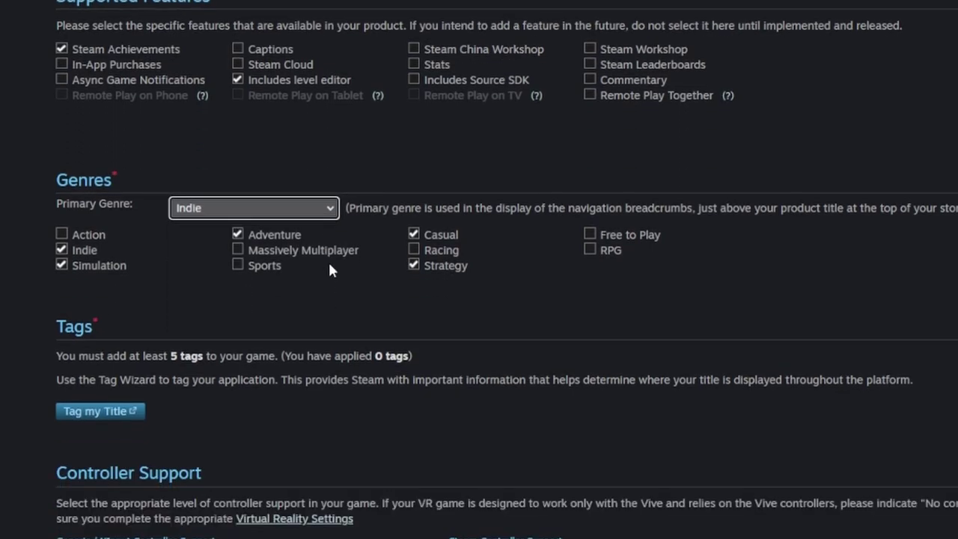
left_click(318, 213)
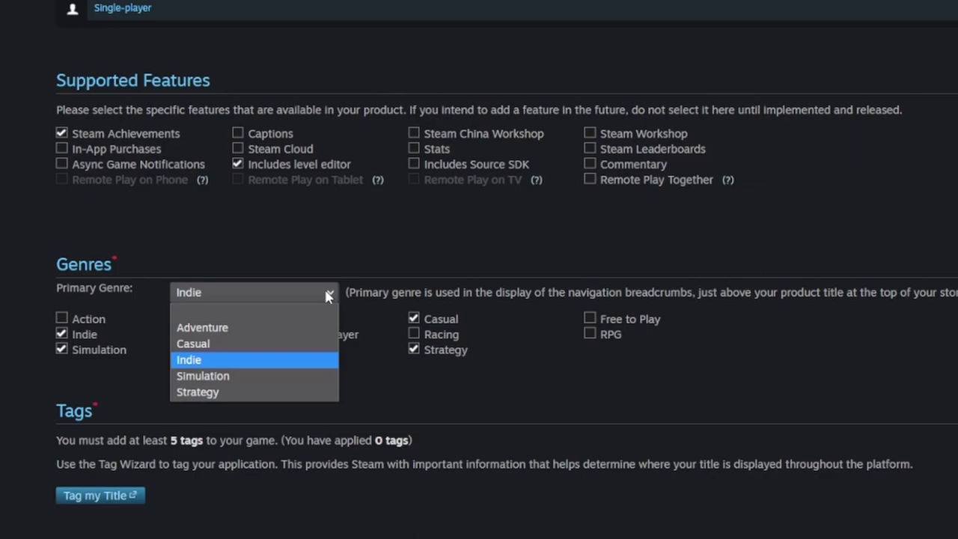
scroll(327, 297, "down", 1)
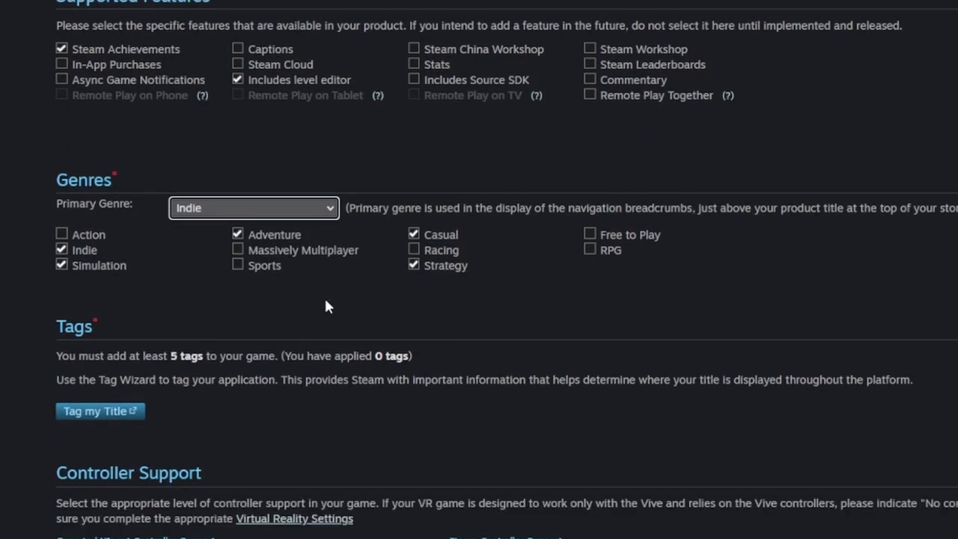
left_click(318, 213)
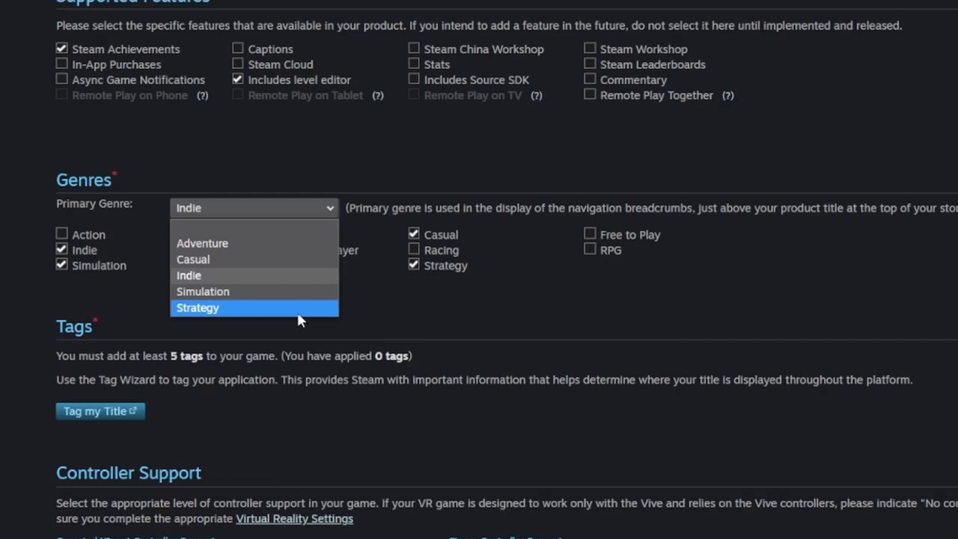
left_click(414, 321)
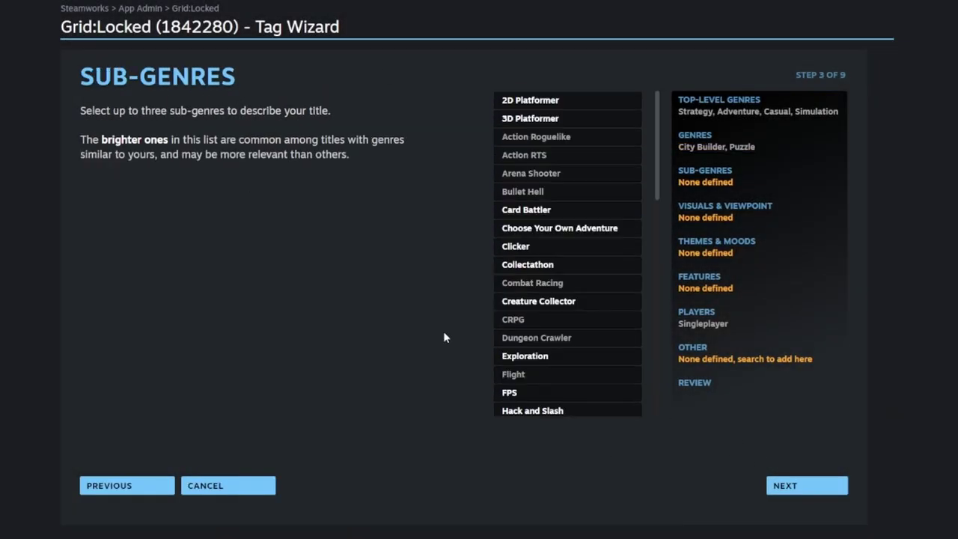
- Add 3D Platformer, Puzzle Platformer, Hidden Object and Collectathon as sub-genres
scroll(609, 208, "down", 5)
scroll(601, 209, "up", 4)
scroll(600, 347, "down", 7)
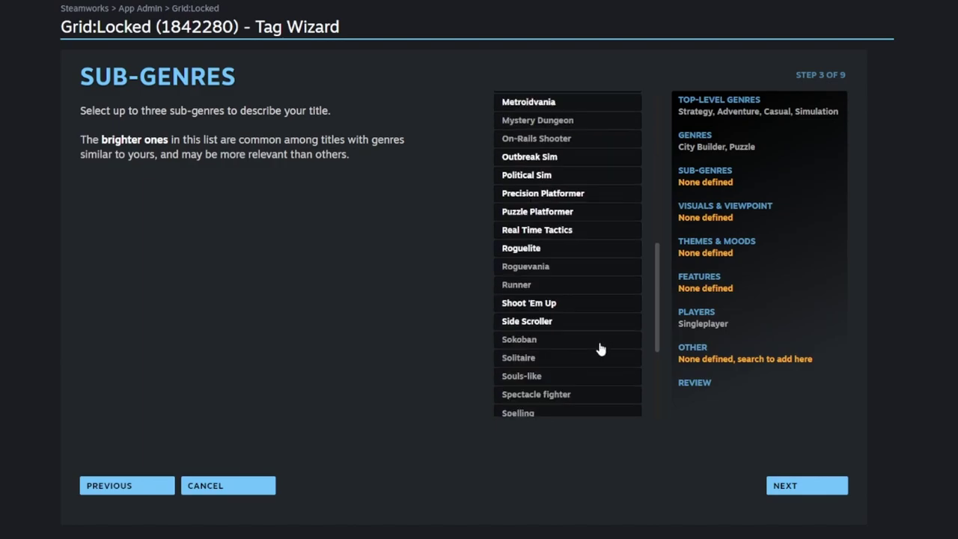
scroll(583, 224, "up", 8)
left_click(572, 118)
scroll(591, 254, "down", 5)
left_click(594, 265)
scroll(587, 284, "down", 4)
left_click(582, 297)
scroll(591, 262, "up", 10)
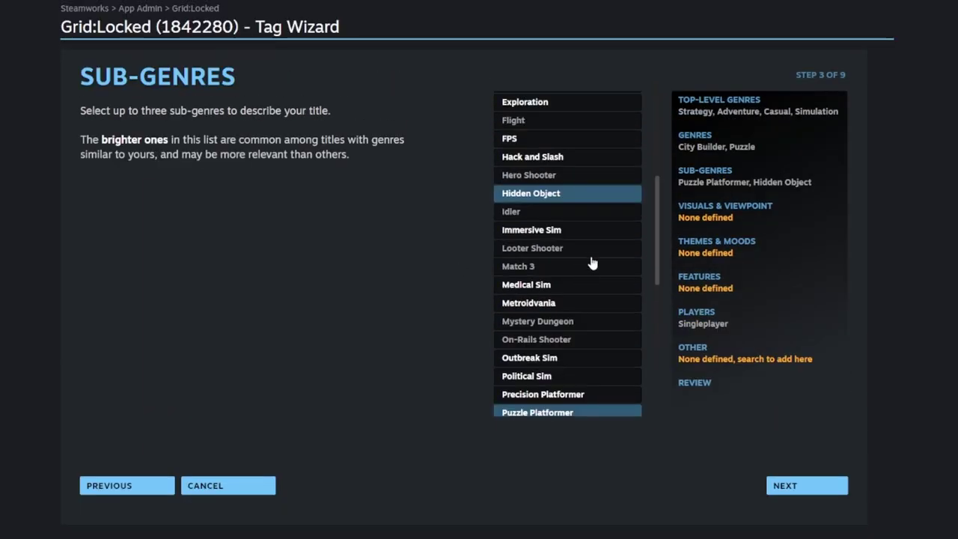
left_click(575, 266)
- Add two visuals and viewpoint tags, such as Isometric
left_click(806, 484)
left_click(568, 164)
left_click(569, 182)
left_click(782, 487)
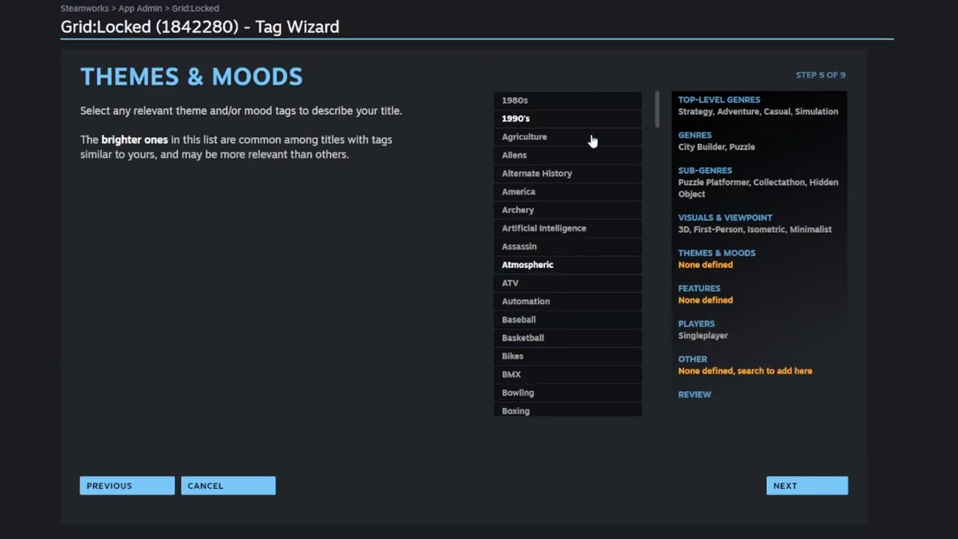
- Add theme and mood tags including Artificial Intelligence, Building and Comedy
left_click(568, 229)
scroll(584, 224, "down", 3)
left_click(567, 300)
left_click(566, 371)
scroll(584, 224, "down", 5)
left_click(587, 217)
scroll(588, 225, "down", 5)
left_click(587, 224)
scroll(581, 239, "down", 5)
left_click(581, 186)
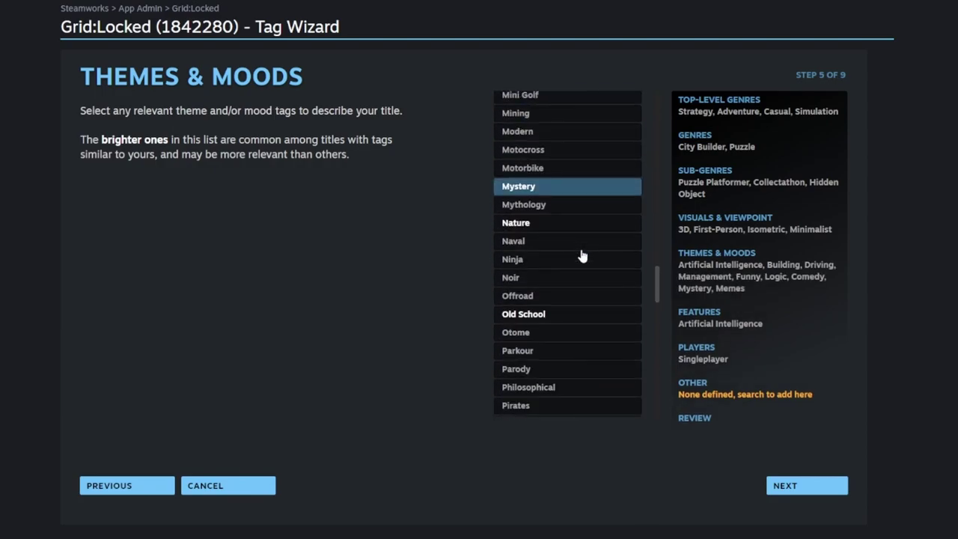
scroll(581, 255, "down", 5)
left_click(581, 254)
scroll(591, 299, "up", 10)
- Add feature tags such as Choices Matter and Story Rich
left_click(806, 484)
scroll(580, 180, "down", 4)
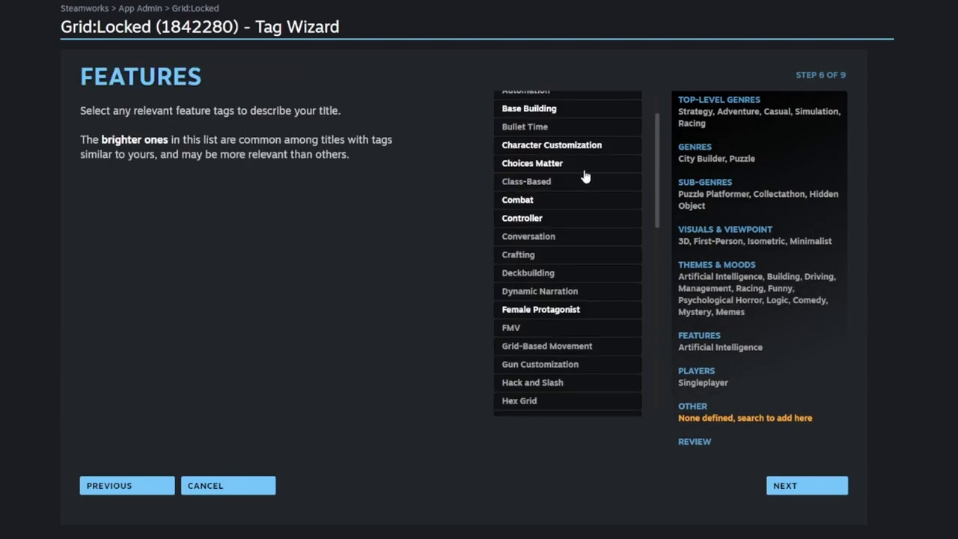
left_click(562, 101)
left_click(576, 171)
scroll(598, 225, "down", 4)
left_click(591, 307)
scroll(597, 228, "down", 5)
scroll(591, 262, "down", 5)
left_click(567, 291)
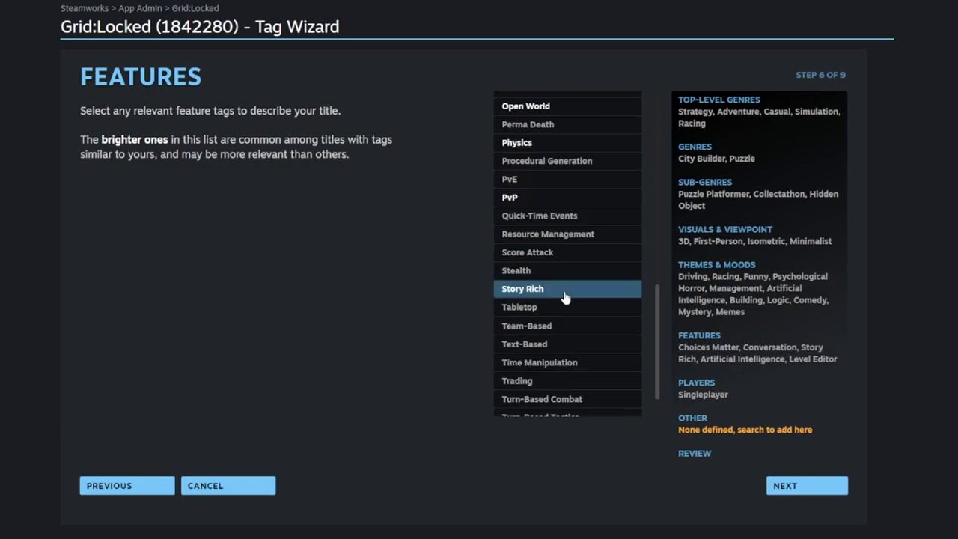
- Add Linear as a feature tag, then publish the final top-20 tag list
scroll(586, 243, "up", 1)
scroll(593, 122, "up", 10)
scroll(586, 157, "down", 4)
scroll(585, 187, "down", 4)
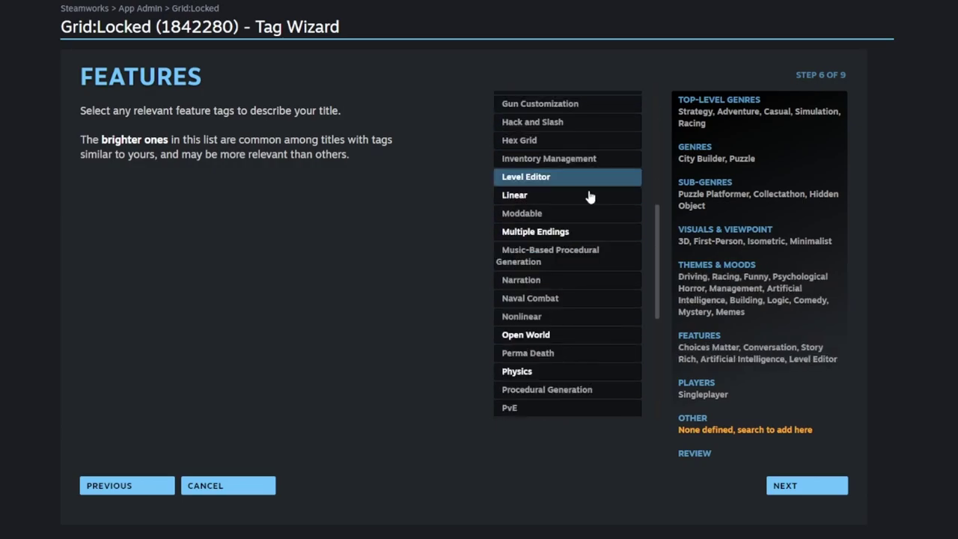
left_click(553, 194)
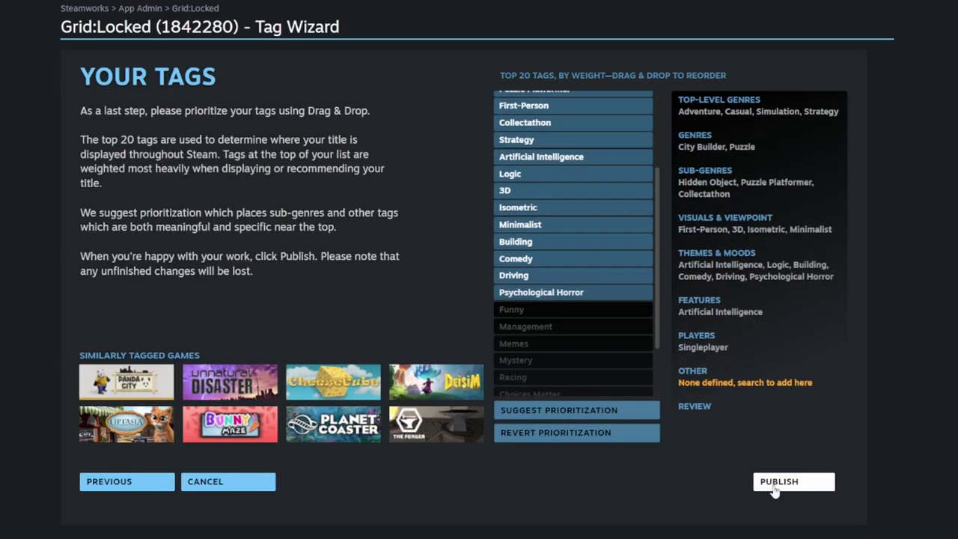
left_click(774, 484)
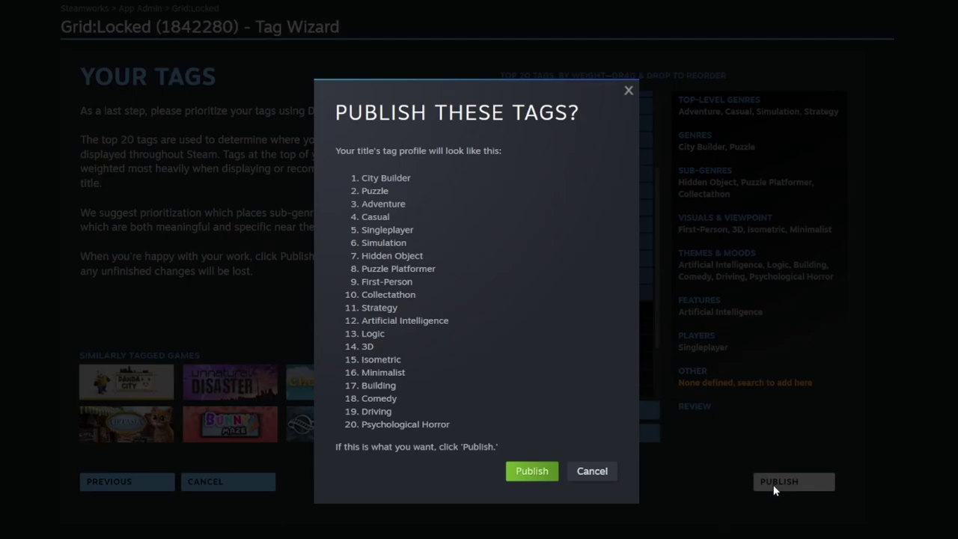
left_click(527, 472)
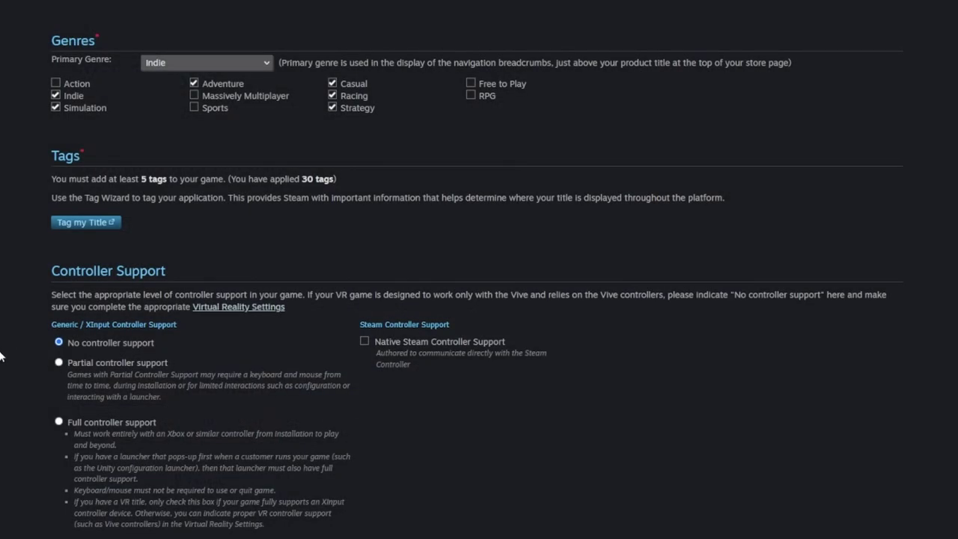
- Save the Grid:Locked Basic Info changes from the bottom of the page
scroll(1, 367, "down", 3)
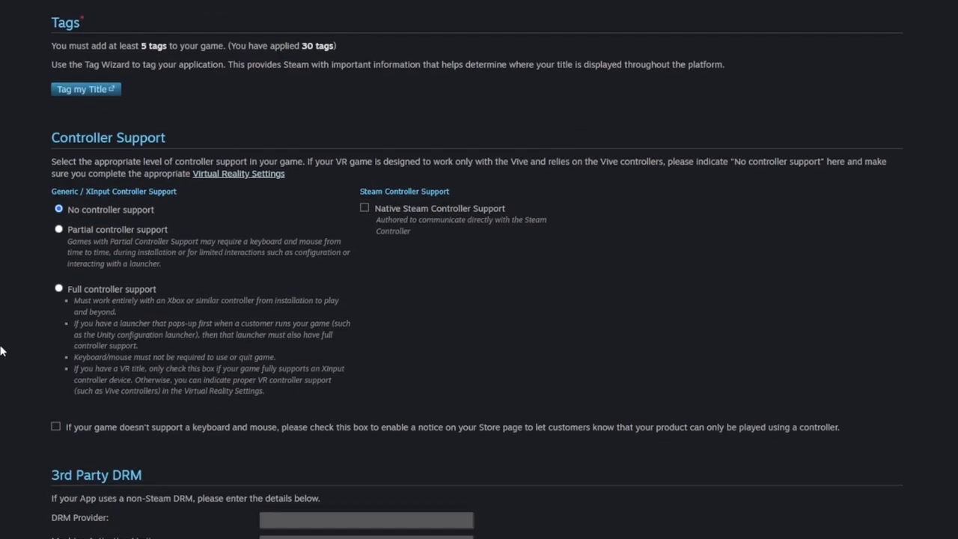
scroll(5, 223, "down", 5)
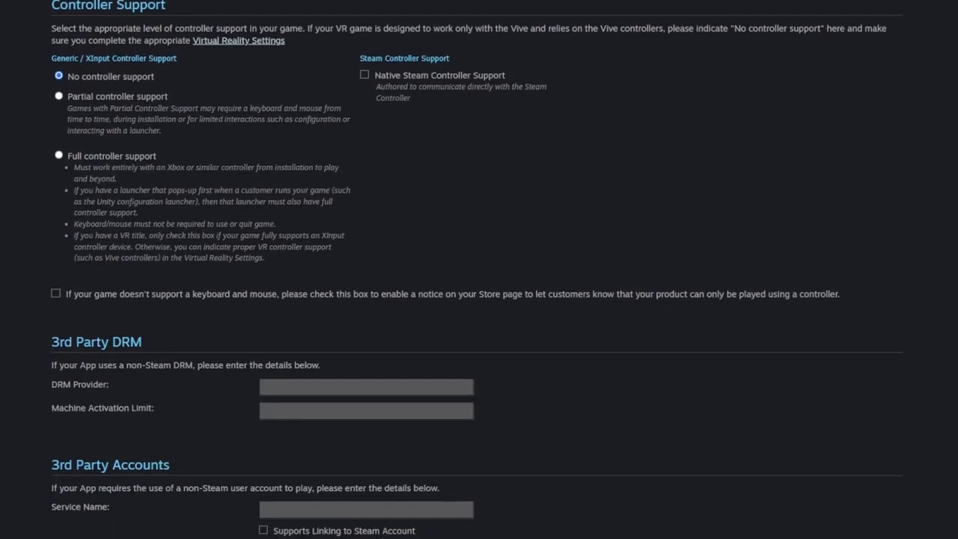
scroll(49, 336, "down", 9)
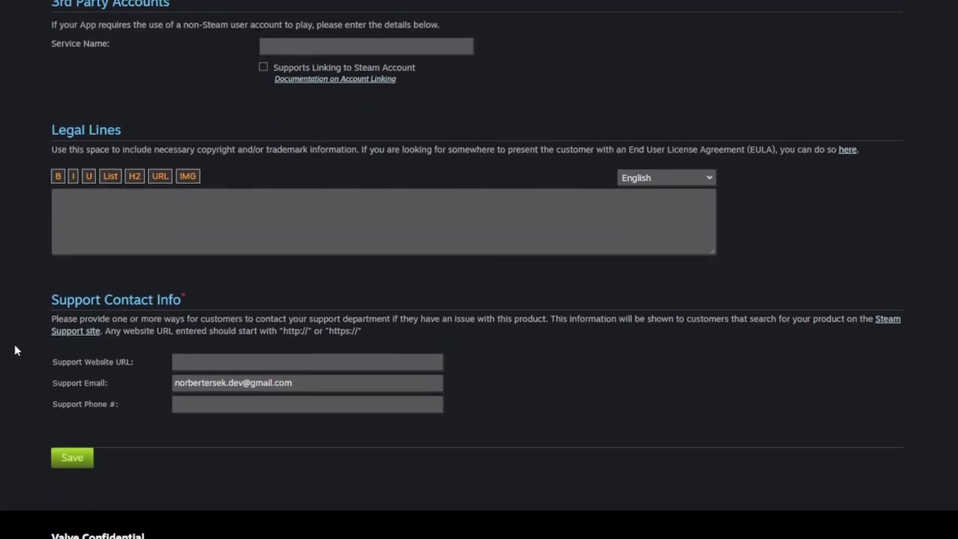
left_click(73, 458)
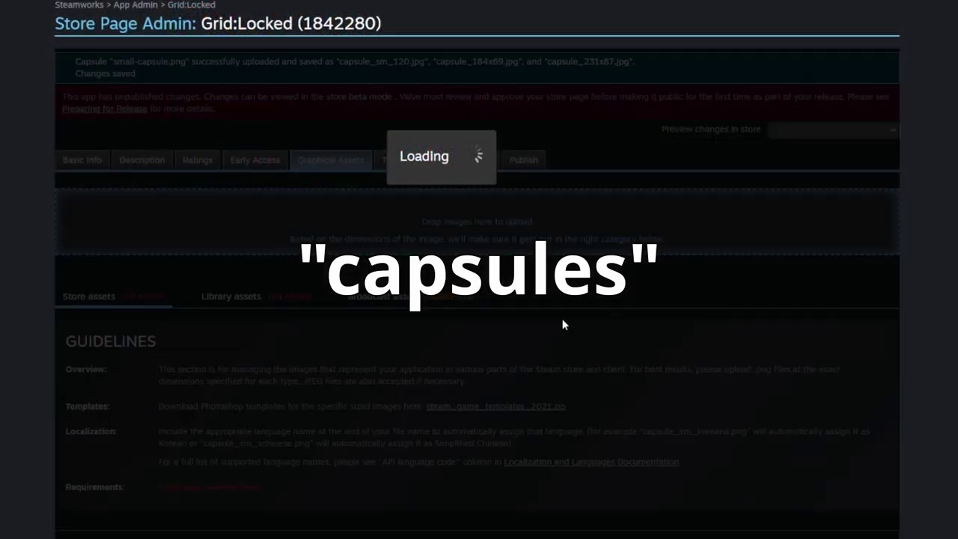
- Upload the four new screenshots and drag one to reorder them
scroll(21, 320, "down", 10)
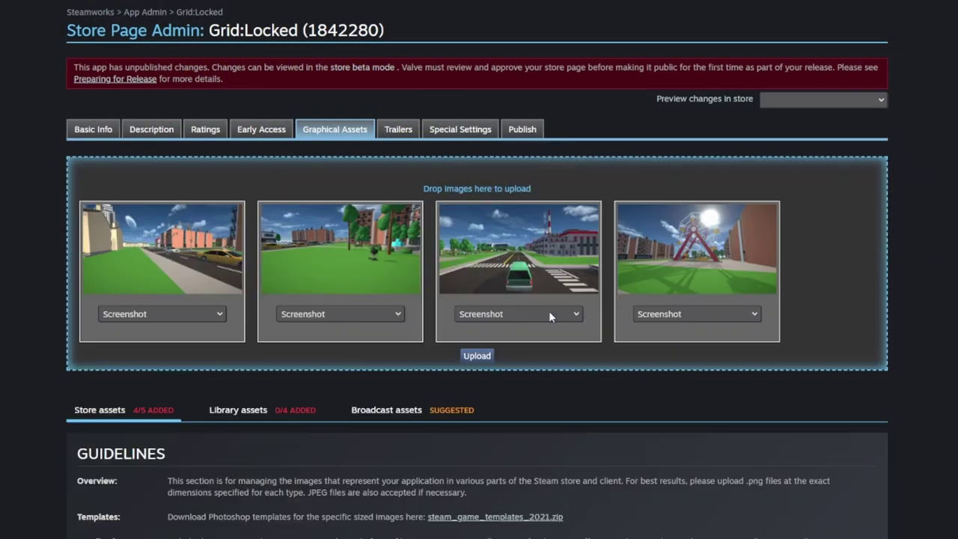
left_click(457, 356)
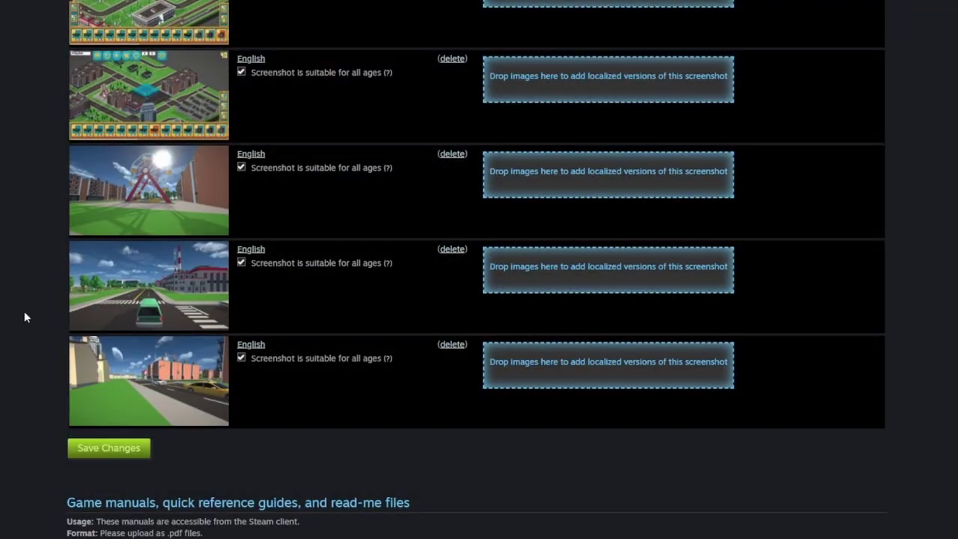
scroll(24, 310, "up", 2)
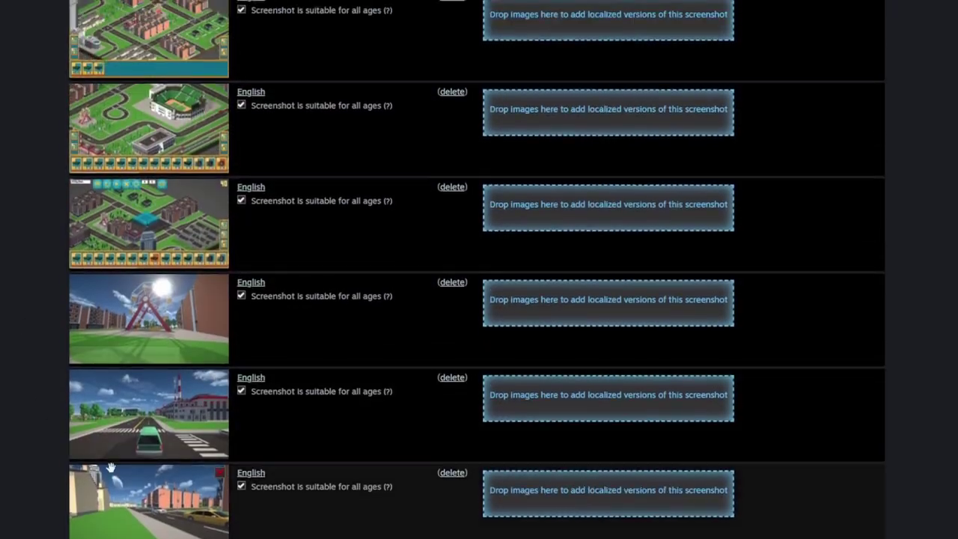
left_click_drag(150, 415, 164, 300)
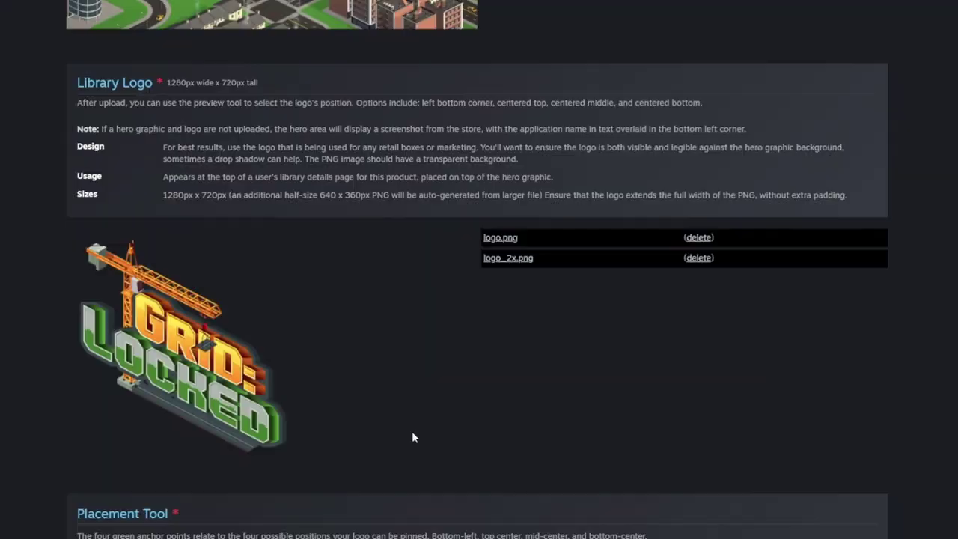
scroll(412, 431, "down", 7)
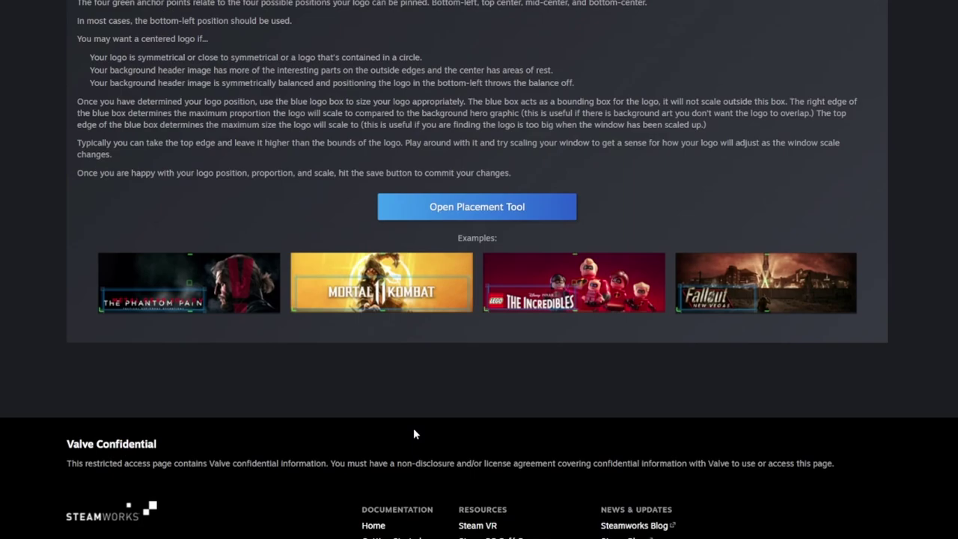
scroll(414, 433, "up", 6)
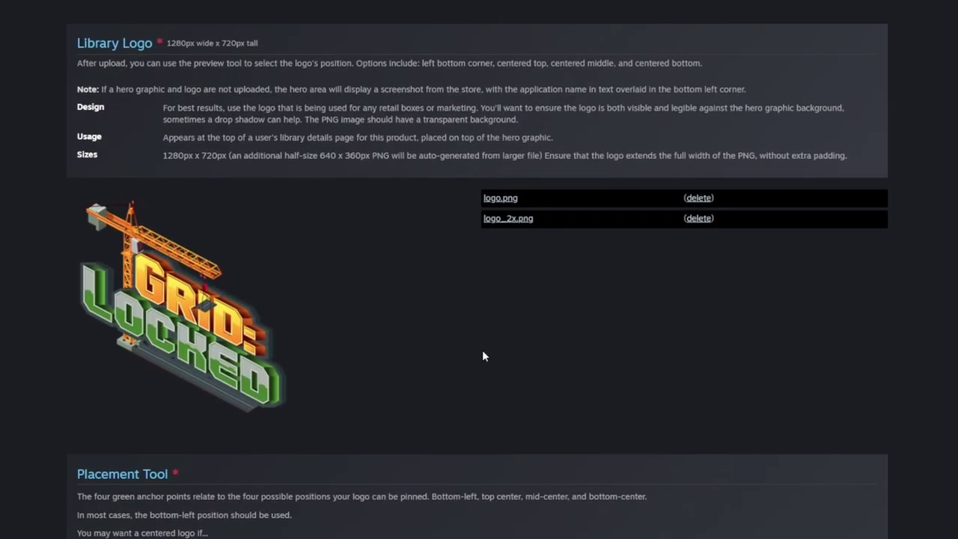
scroll(482, 356, "down", 3)
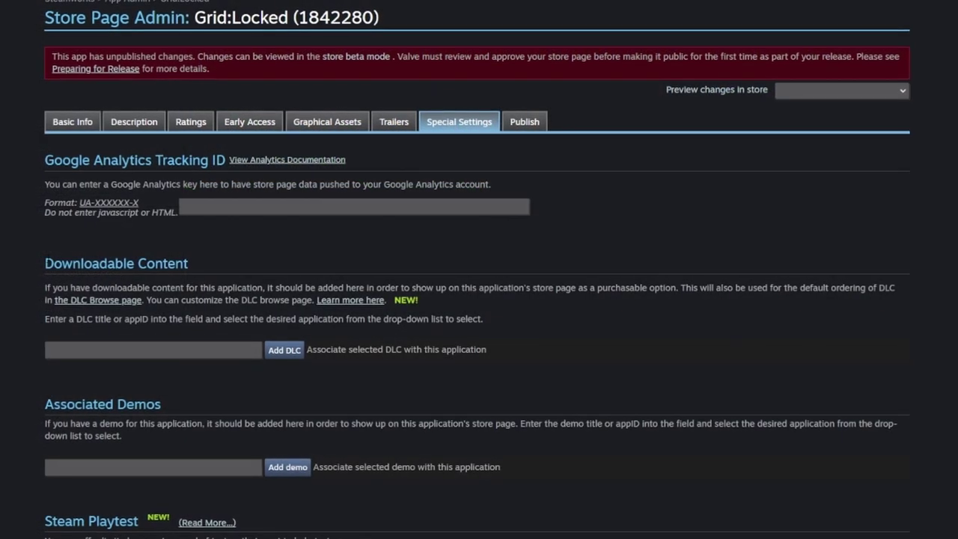
- Enter the demo name under Associated Demos and create the Grid:Locked Demo
scroll(292, 250, "down", 1)
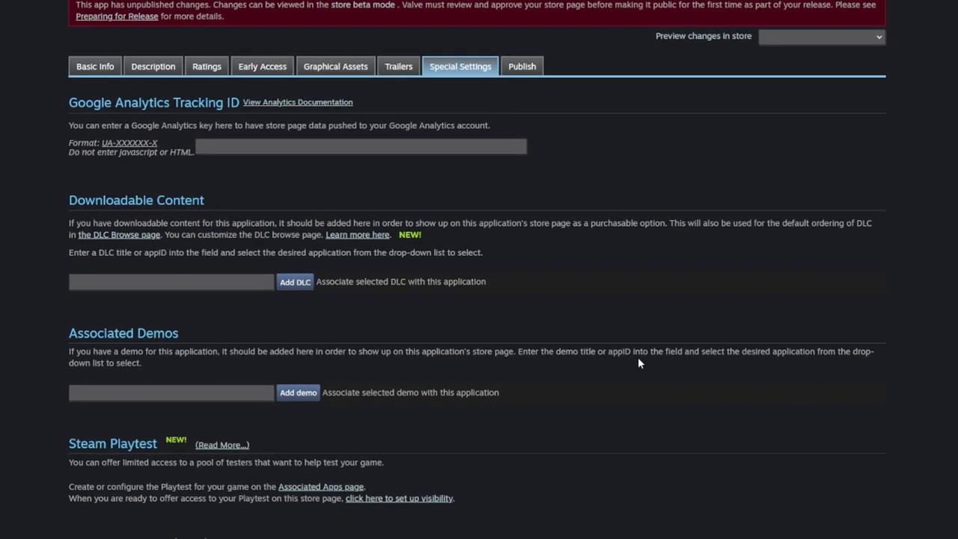
left_click(162, 397)
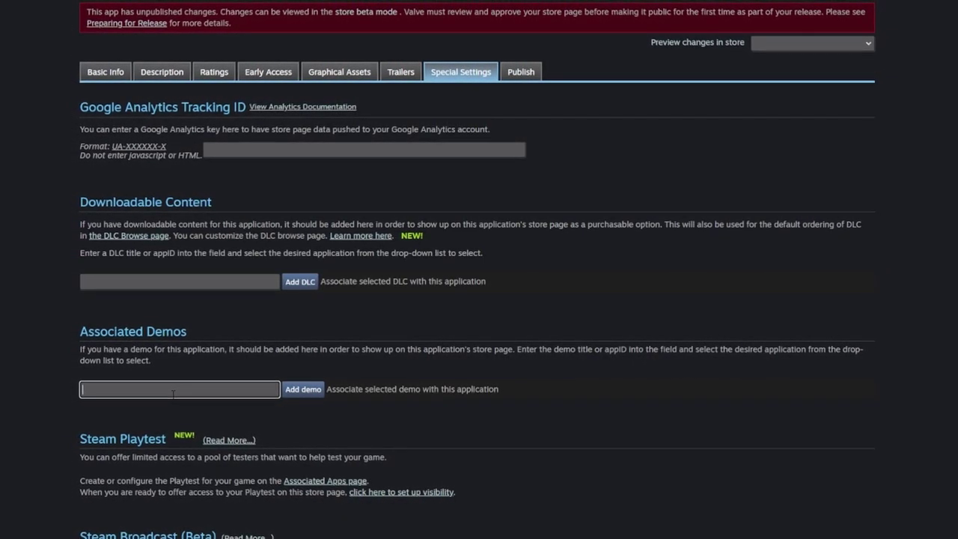
type("Grid:Lock")
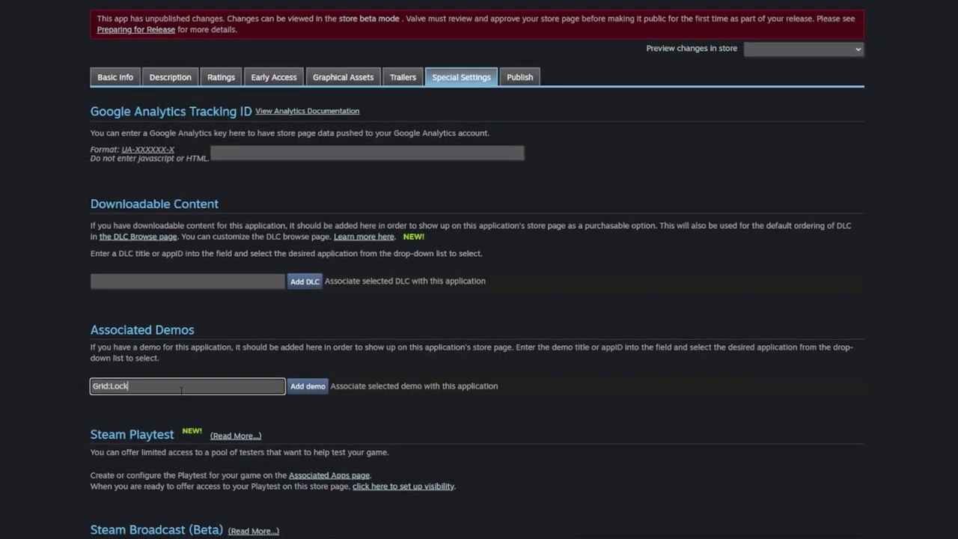
type("ed Demo")
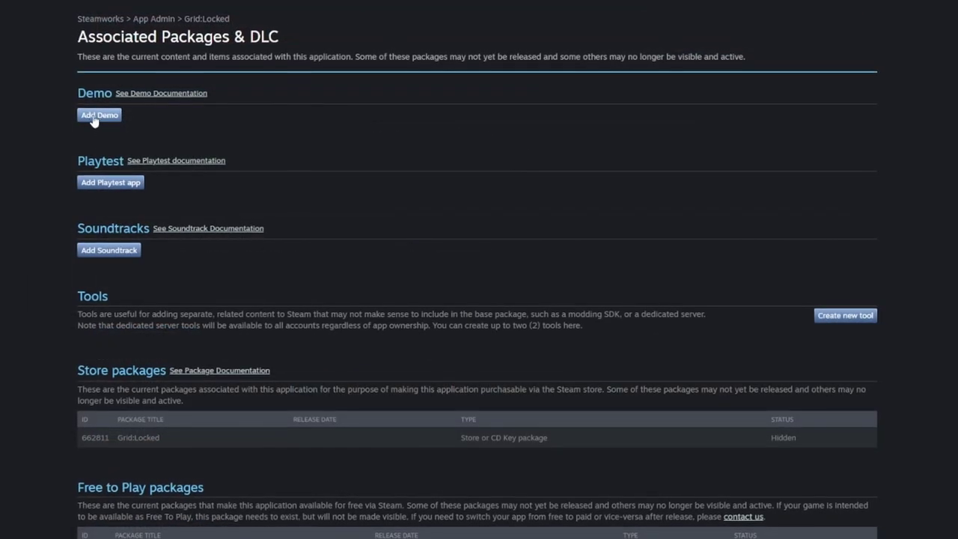
left_click(102, 116)
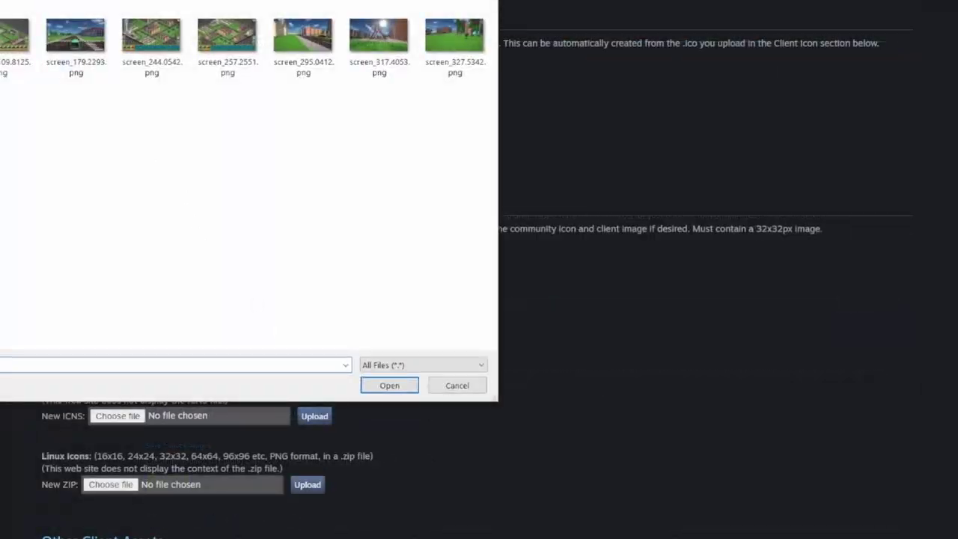
- Choose icon.ico as the new client icon file
left_click(387, 384)
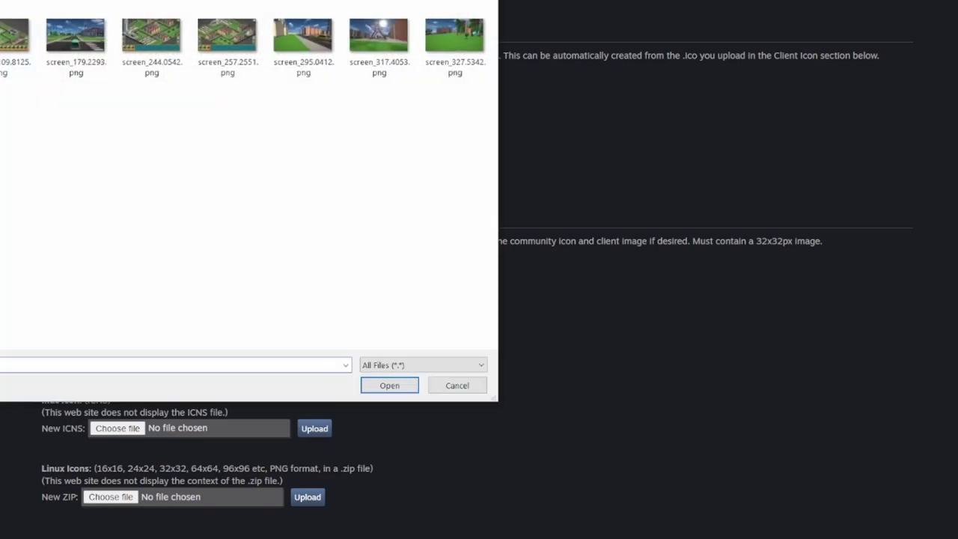
left_click(390, 384)
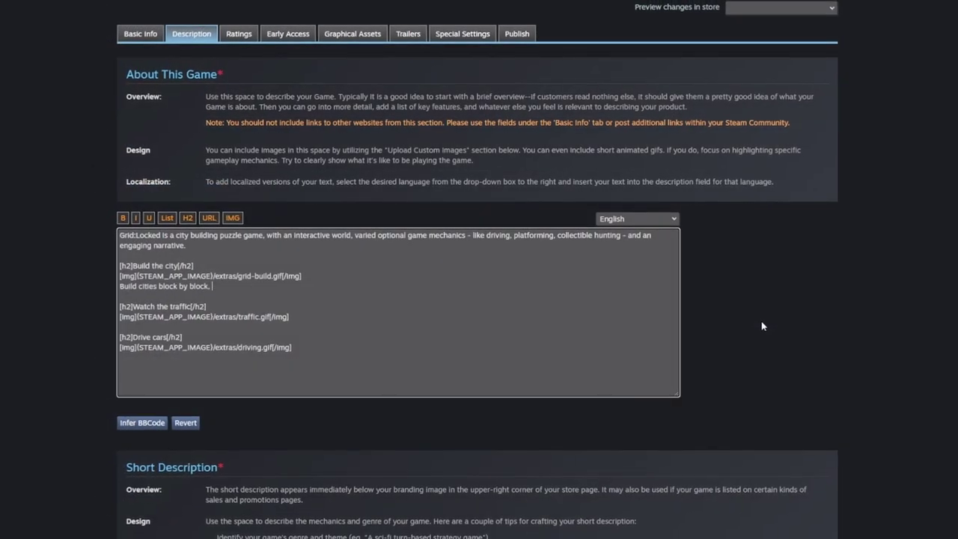
- Finish the short description with 'with smart decitions, using either limited construction elements, or a limited budget'
type("with smart decitions, using either limited construction elements, or a limited budget. Optimize for the best")
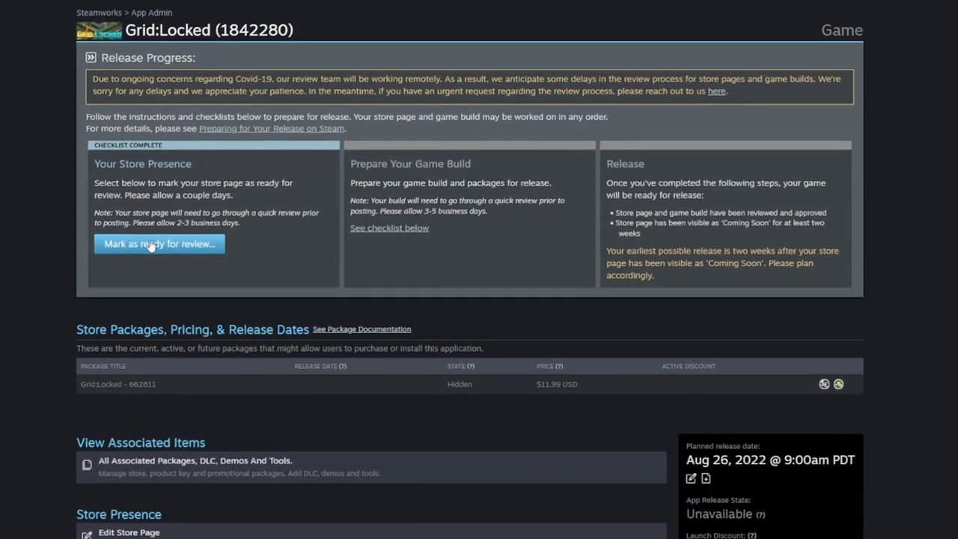
- Mark the Grid:Locked store page as ready for review
left_click(150, 245)
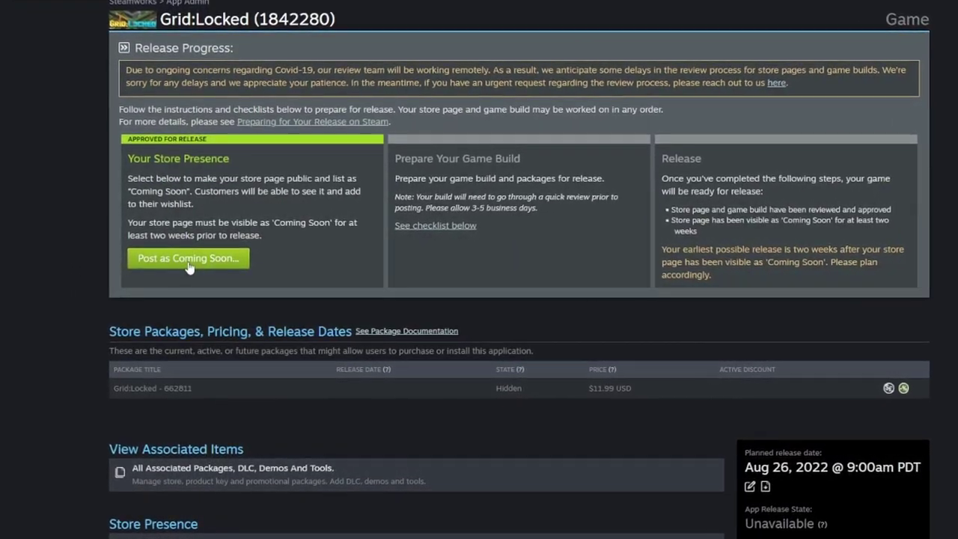
- Post Grid:Locked as Coming Soon and publish it immediately to the Steam Store
left_click(189, 266)
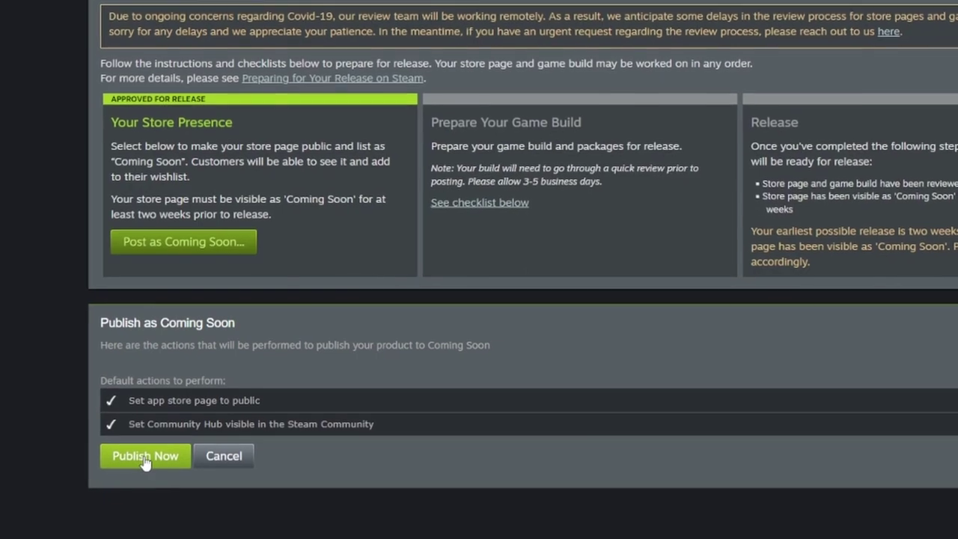
left_click(145, 463)
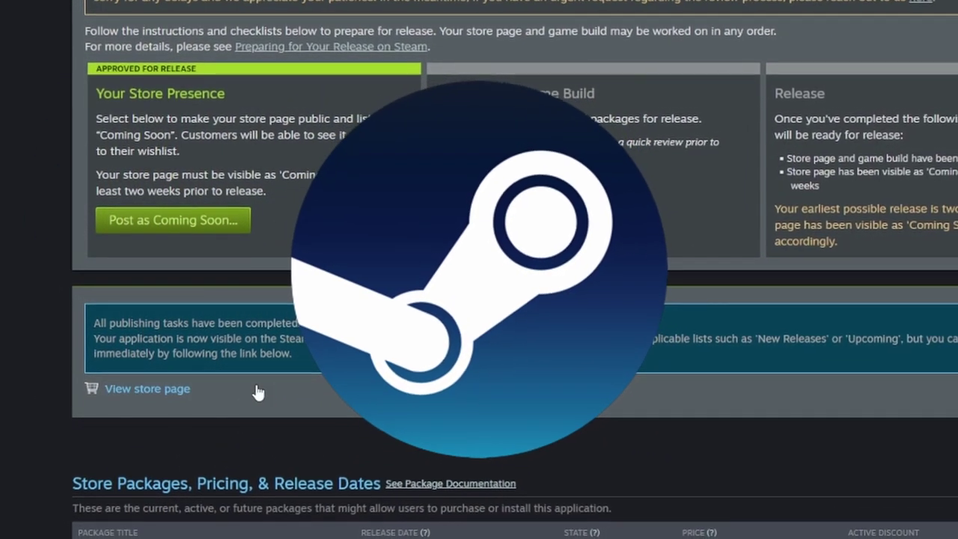
- View the live Grid:Locked store page, checking the 'Sometime this century' release date and wishlist option
left_click(163, 386)
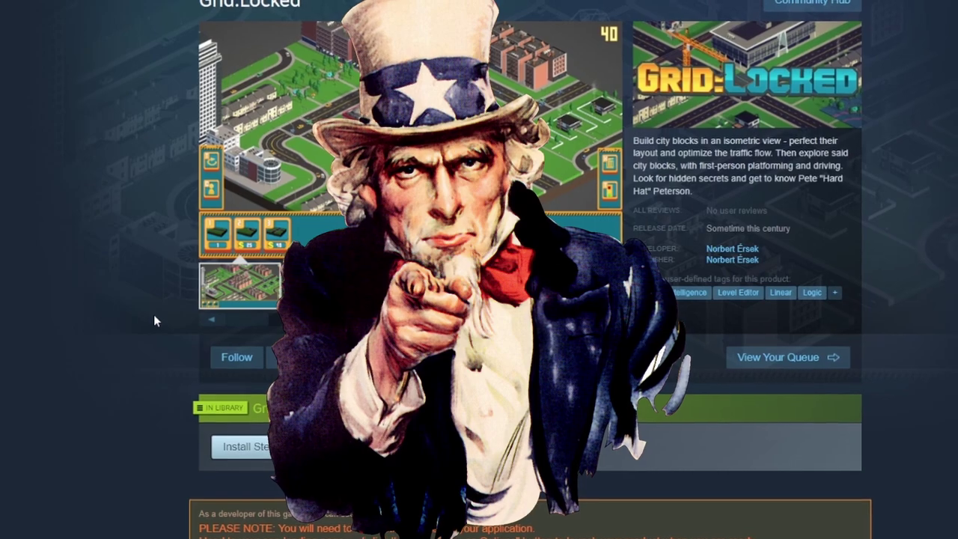
scroll(154, 314, "down", 3)
scroll(152, 319, "down", 10)
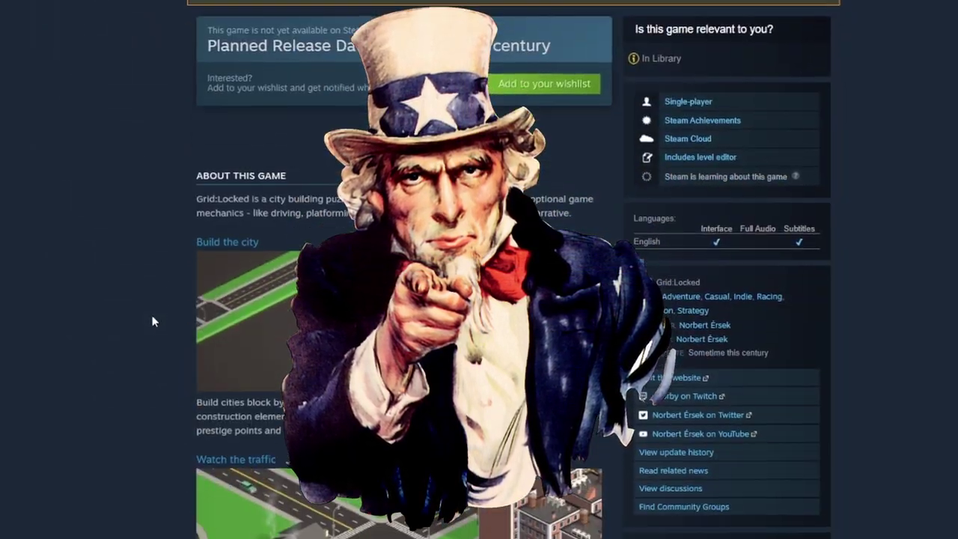
scroll(630, 318, "down", 8)
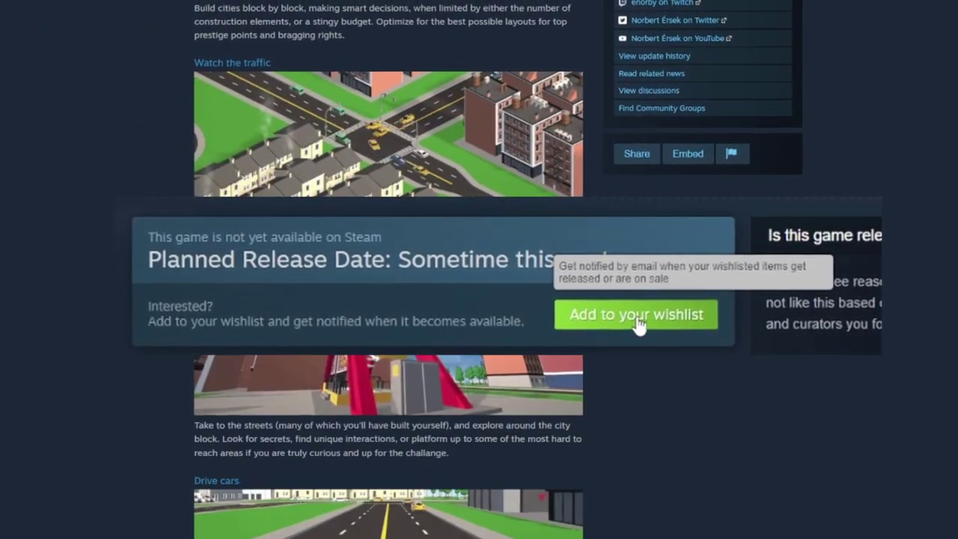